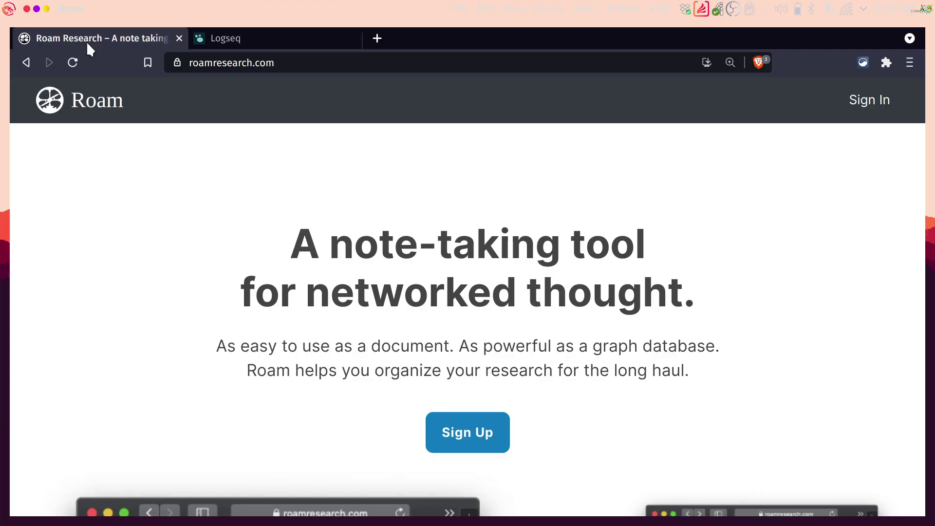
- Look over the Roam homepage demo screenshots, then switch to the Logseq tab
scroll(92, 184, down, 3)
scroll(98, 299, down, 4)
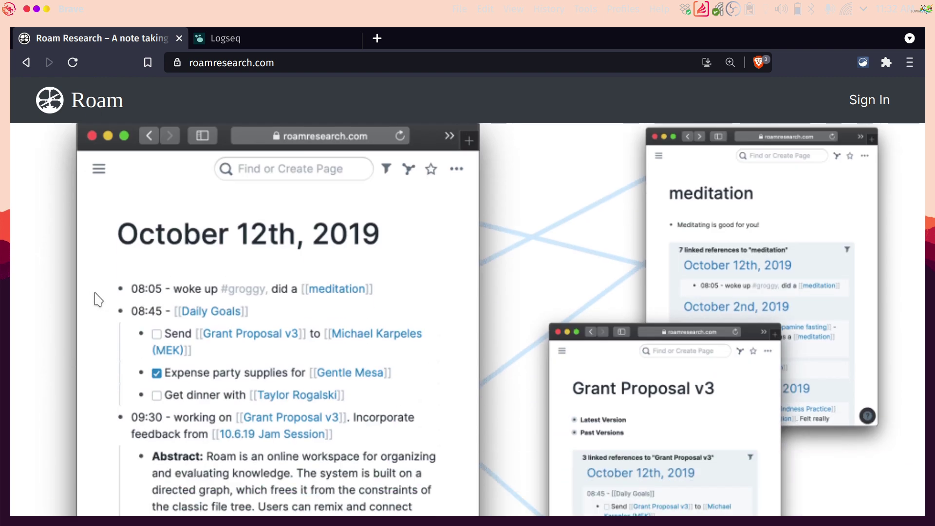
scroll(94, 339, up, 3)
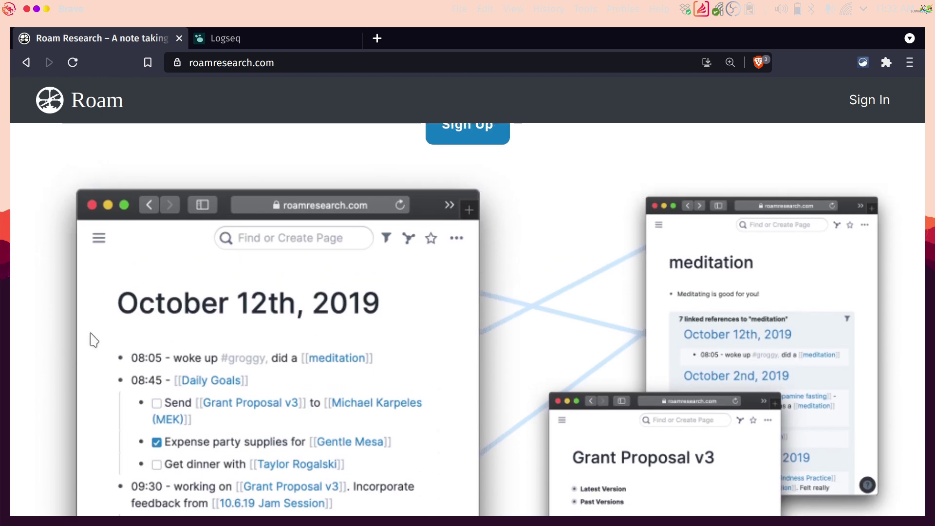
scroll(94, 339, up, 4)
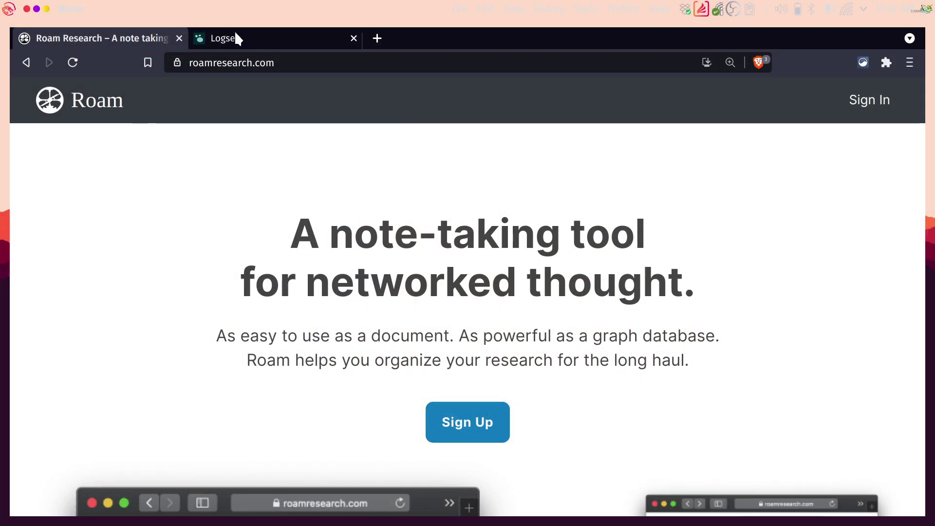
click(225, 35)
- Scroll up and down the Logseq welcome page
scroll(229, 288, up, 2)
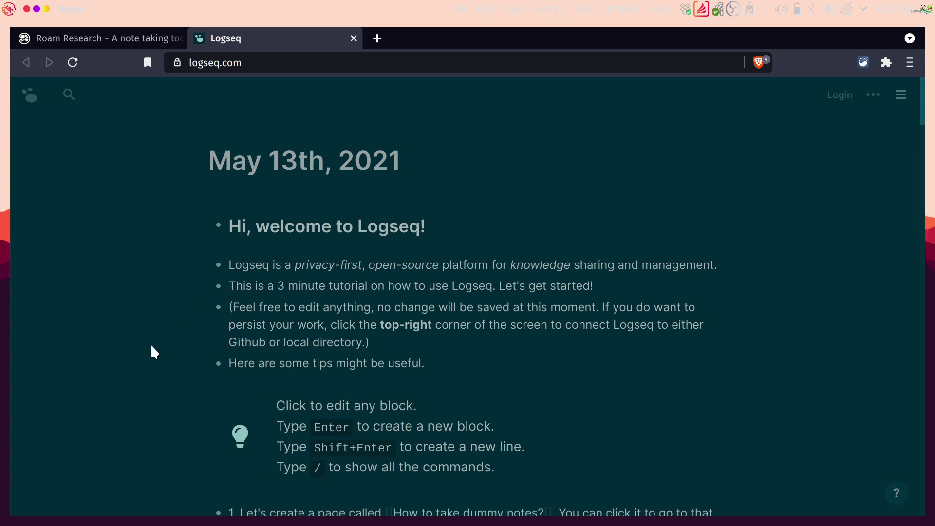
scroll(174, 381, down, 2)
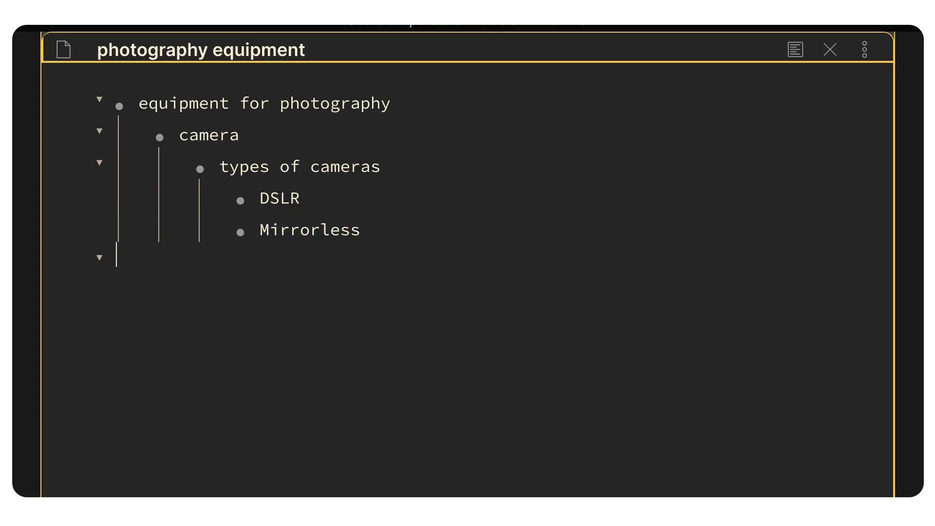
- Add a lenses bullet with nested 80mm, 50mm and 30mm items
key(Return)
key(shift+Tab)
key(shift+Tab)
text(lenses 	80mm 50mm 30mm)
- Add types of tripods > monopods with pros (simple support, quick moving) and cons (unstable, weird)
key(shift+Tab)
text(types of tripods 	monopods 	pros 	for simple support good for moving around quickly)
key(shift+Tab)
text(cons 	not so stable they look weird)
- Add travel tripods: pros compact, clever folding; cons not strong, fragile, expensive
key(shift+Tab)
key(shift+Tab)
text(travel 	pros 		they tend to be compact 		they fold in clever ways)
key(shift+Tab)
text(cons 	not strong enough fragile expensive)
- Add pocket tripods (lightweight pros, fragile cons) and all-in-one (bigger, good for film-making)
key(shift+Tab)
key(shift+Tab)
text(pocket 	these are small tripods pros 	lightweight easy to put on a backpack)
key(shift+Tab)
text(cons 	fragile not that useful for certain situations)
key(shift+Tab)
key(shift+Tab)
text(all-in-one 	pros 	bigger good for film-making)
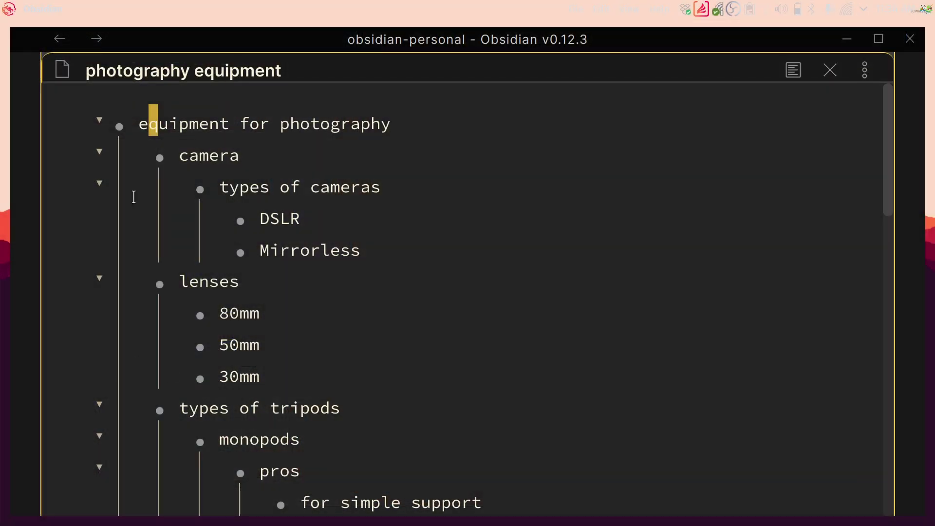
scroll(147, 219, down, 5)
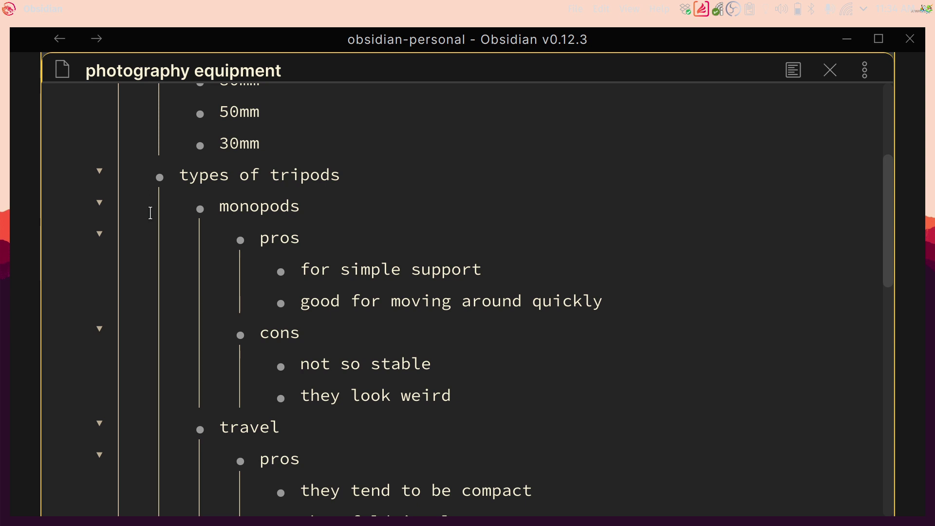
scroll(164, 189, up, 5)
click(98, 153)
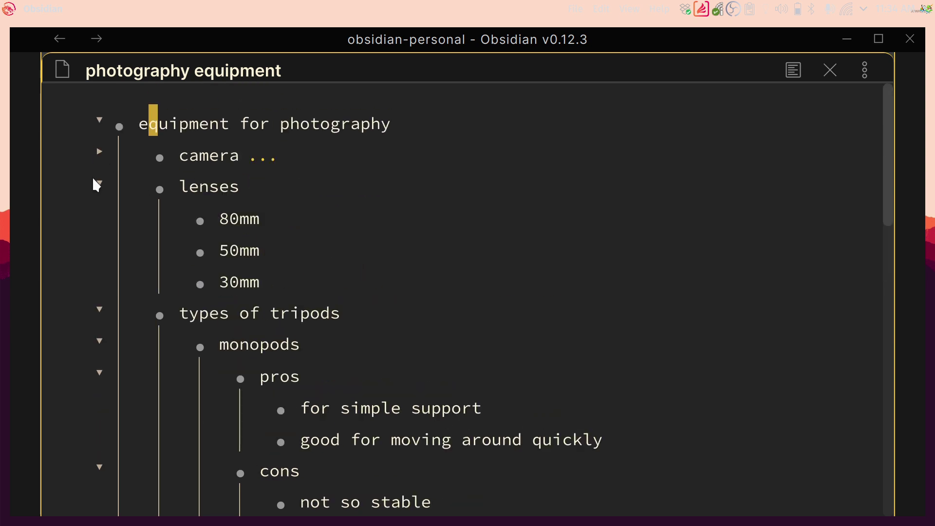
click(97, 184)
click(98, 218)
click(101, 220)
click(99, 184)
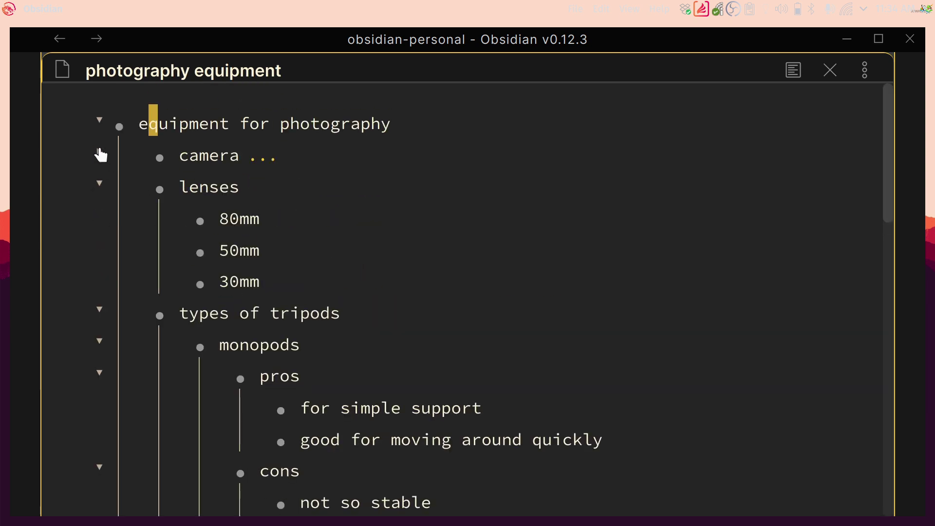
click(99, 152)
scroll(106, 204, down, 5)
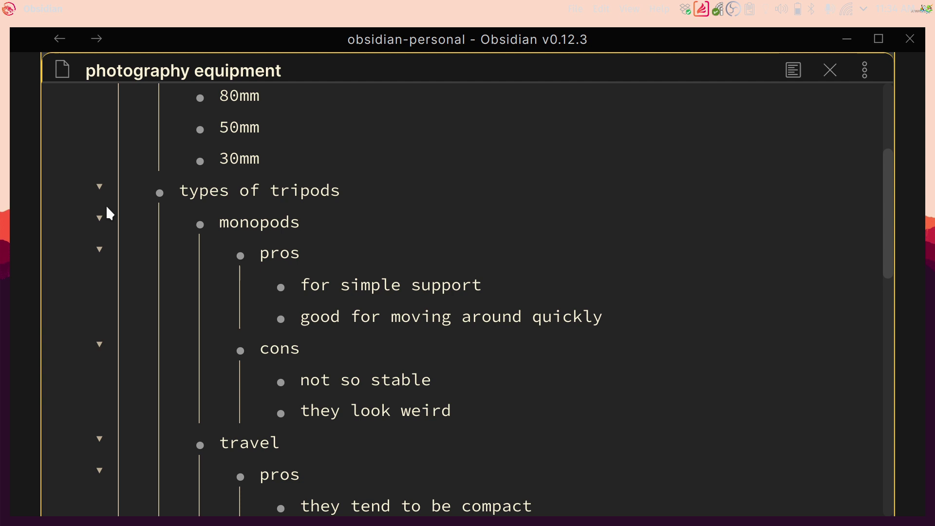
click(161, 194)
scroll(215, 245, down, 10)
scroll(215, 245, up, 10)
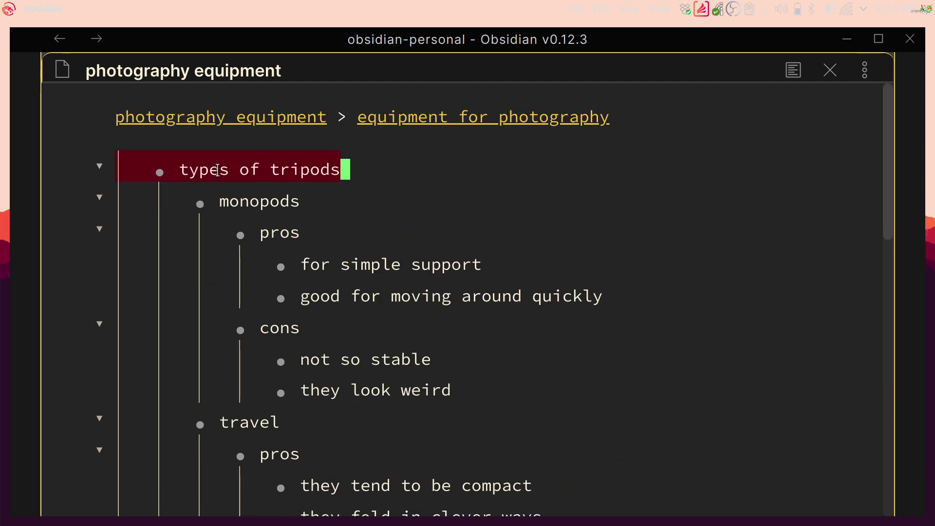
scroll(200, 380, down, 3)
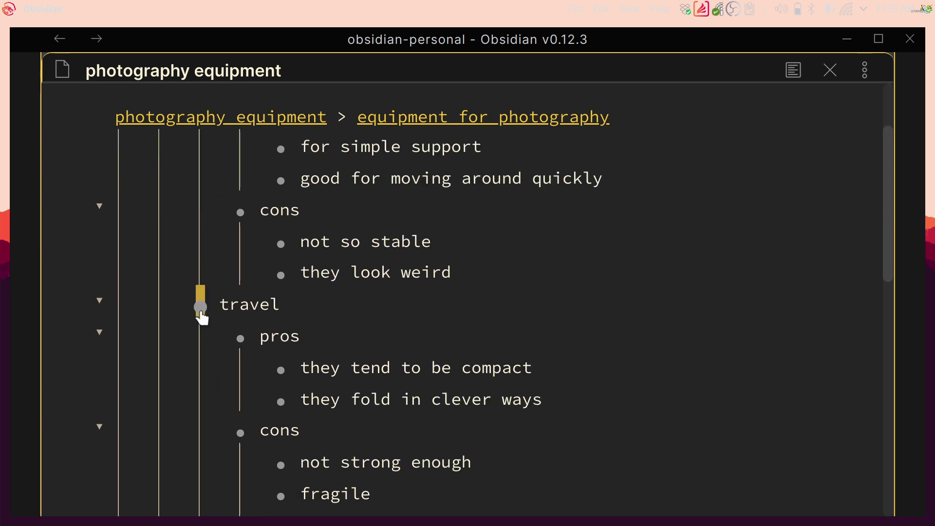
click(201, 307)
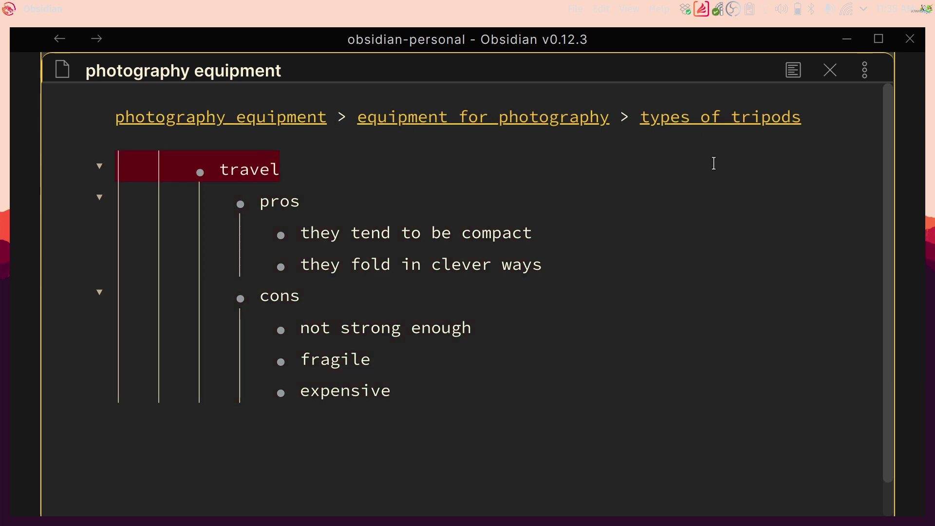
click(709, 122)
scroll(388, 367, down, 10)
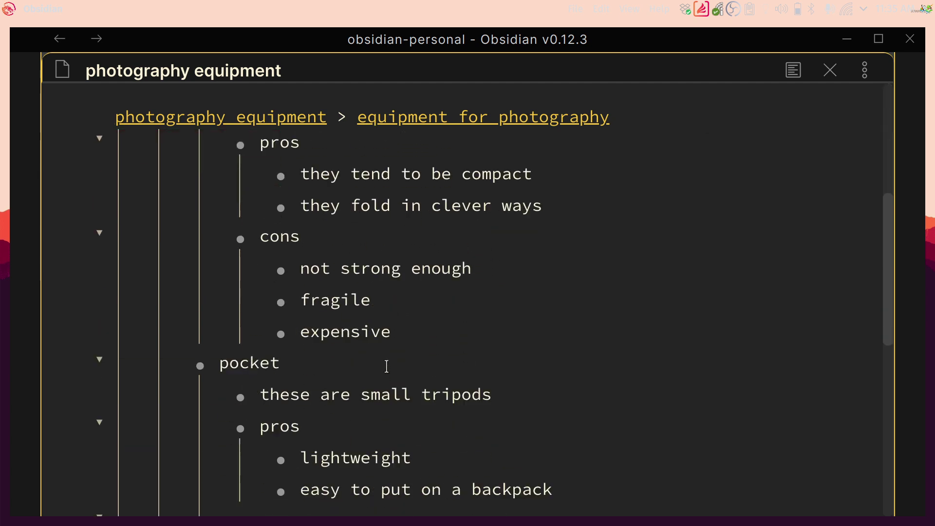
click(200, 371)
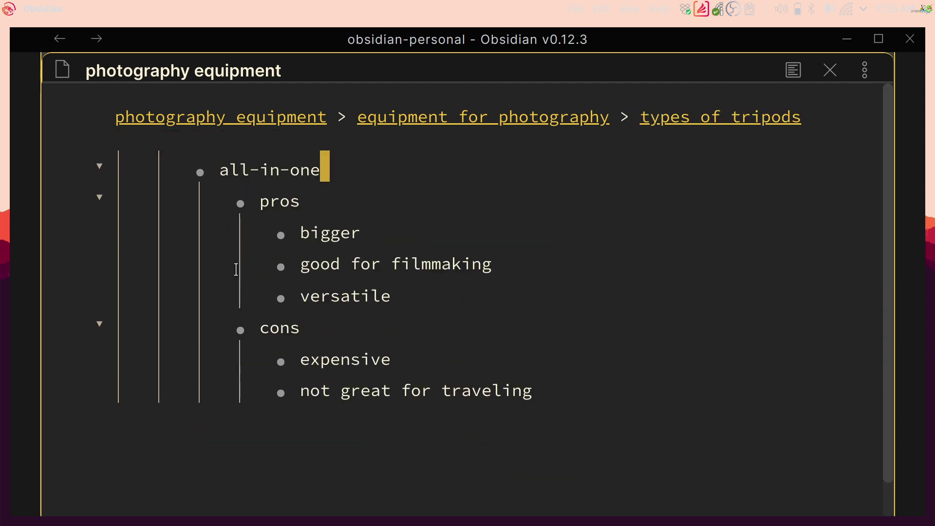
click(242, 204)
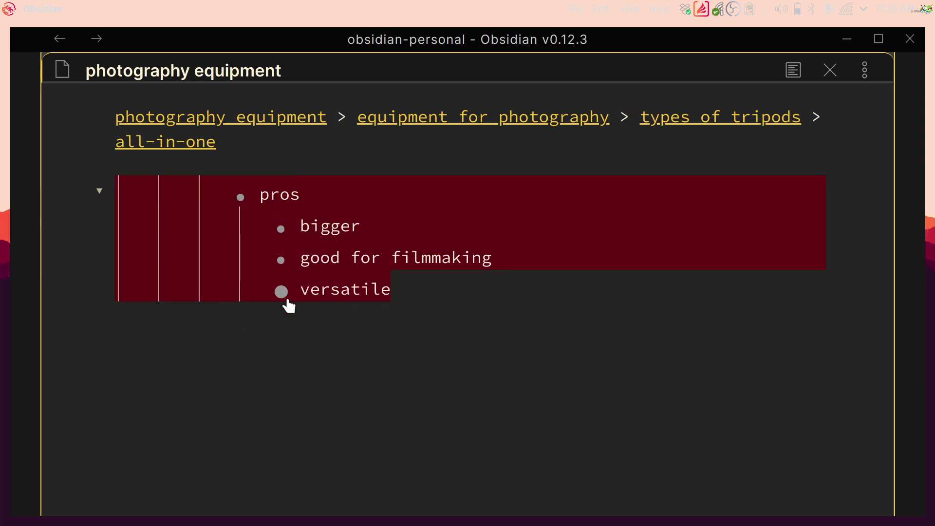
click(276, 121)
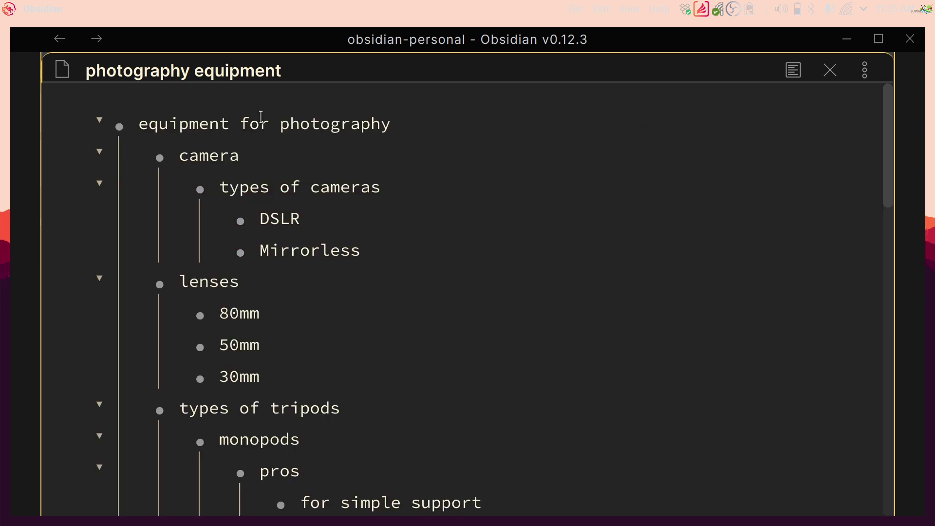
- Scroll down and back up the note to review its dash-marker outline
scroll(215, 234, down, 5)
scroll(220, 267, up, 5)
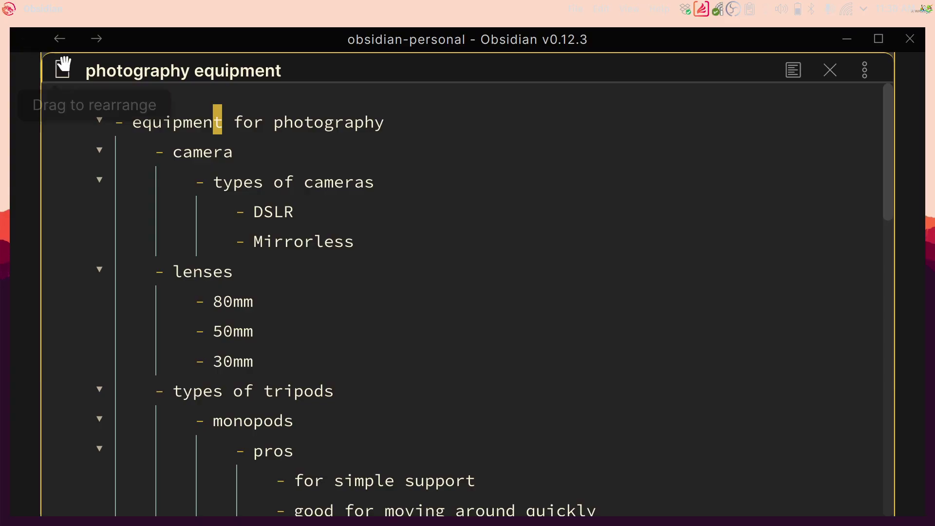
- Browse the community plugins in Settings and search for the Outliner plugin
click(24, 477)
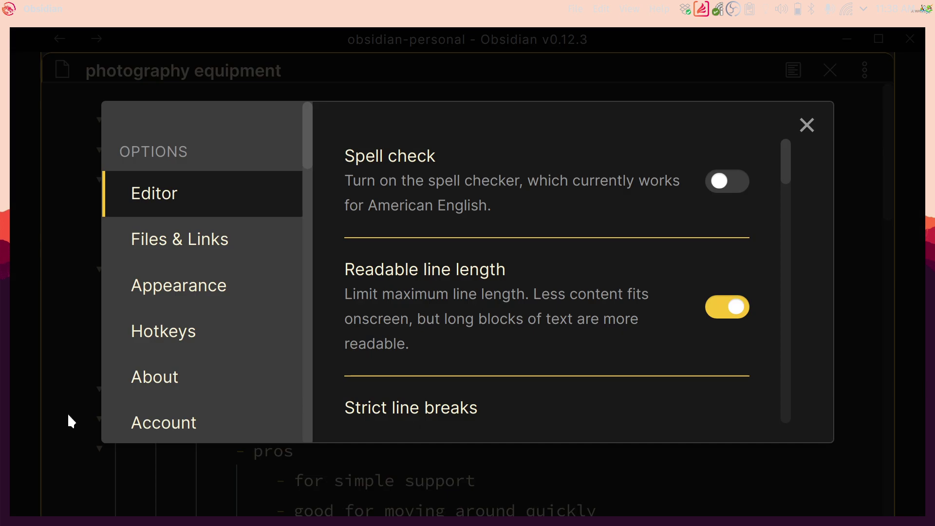
scroll(174, 278, down, 4)
click(287, 324)
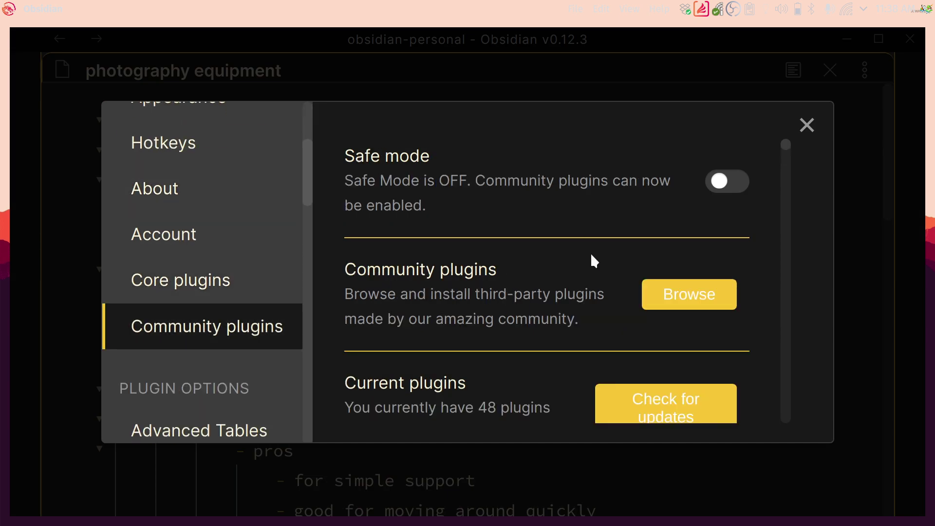
click(680, 303)
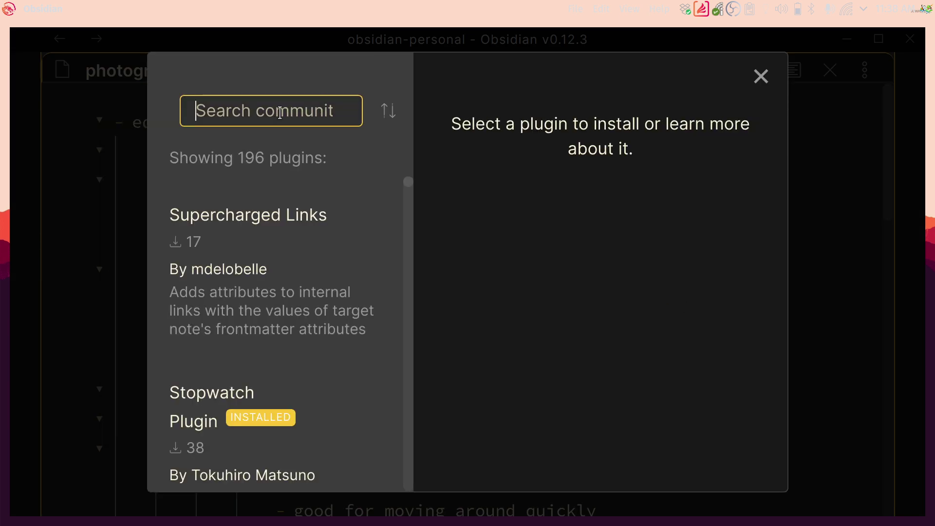
text(putline)
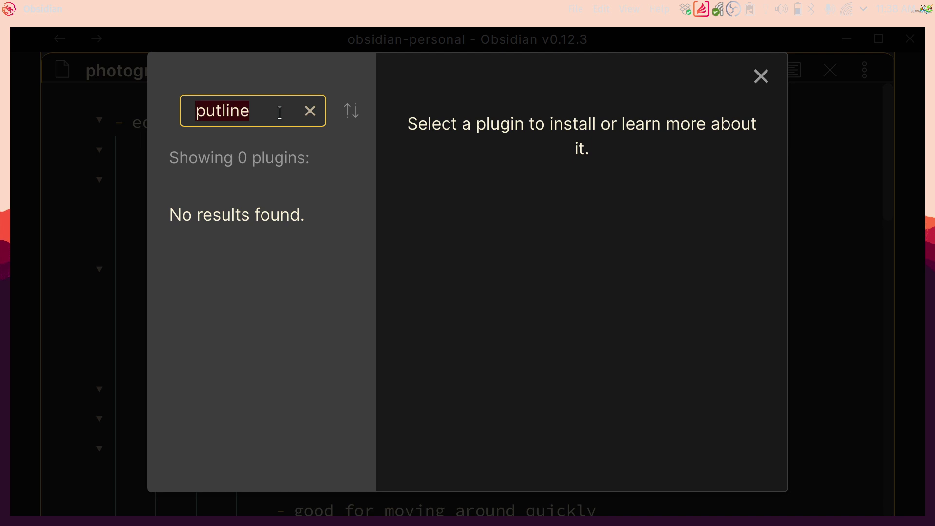
text(outlin)
- Install and enable the Outliner plugin, then close and reopen Settings
click(343, 293)
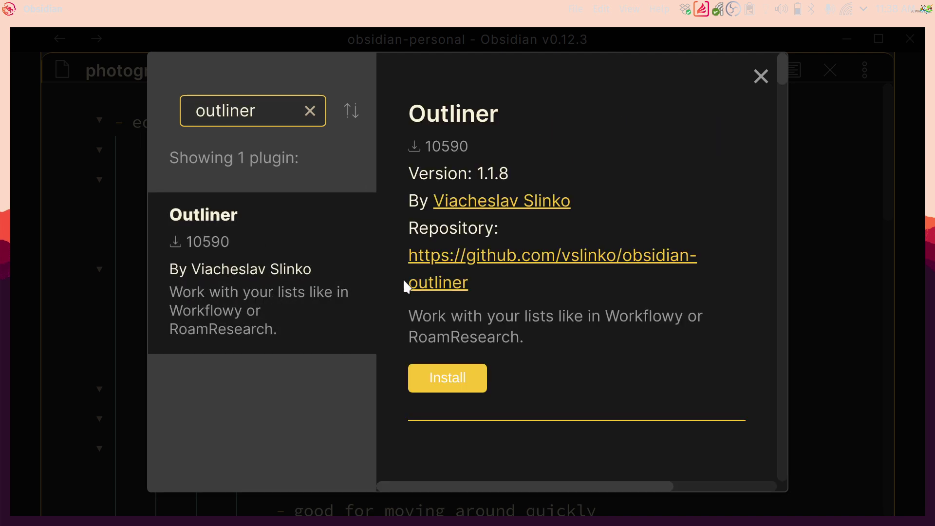
click(468, 377)
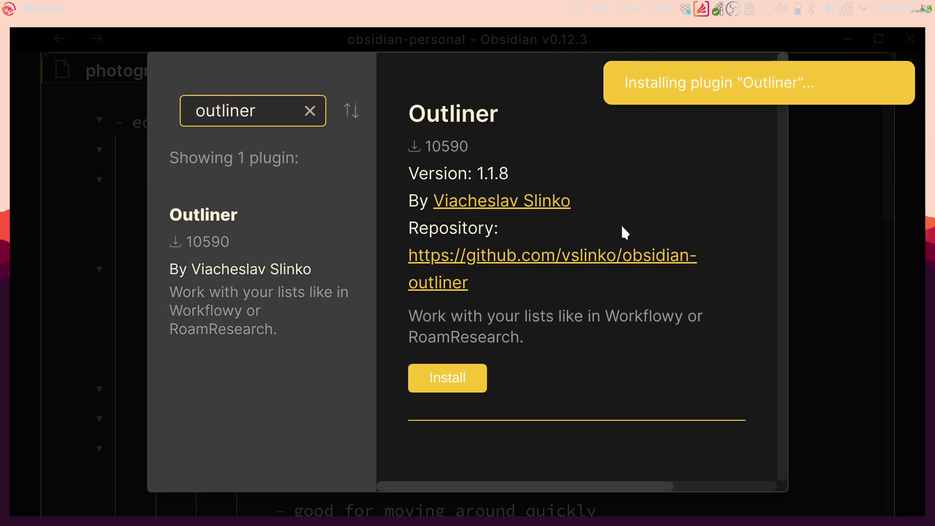
click(450, 385)
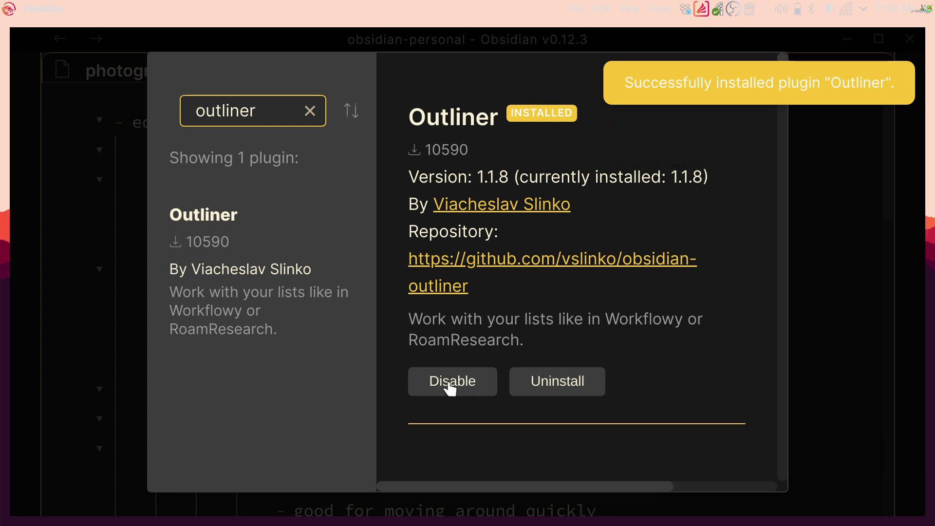
key(Escape)
key(Escape)
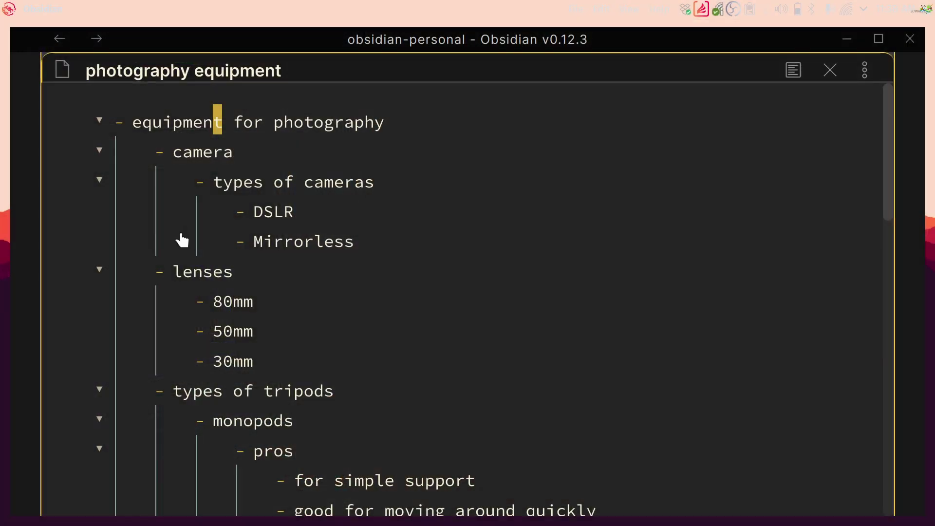
key(ctrl+comma)
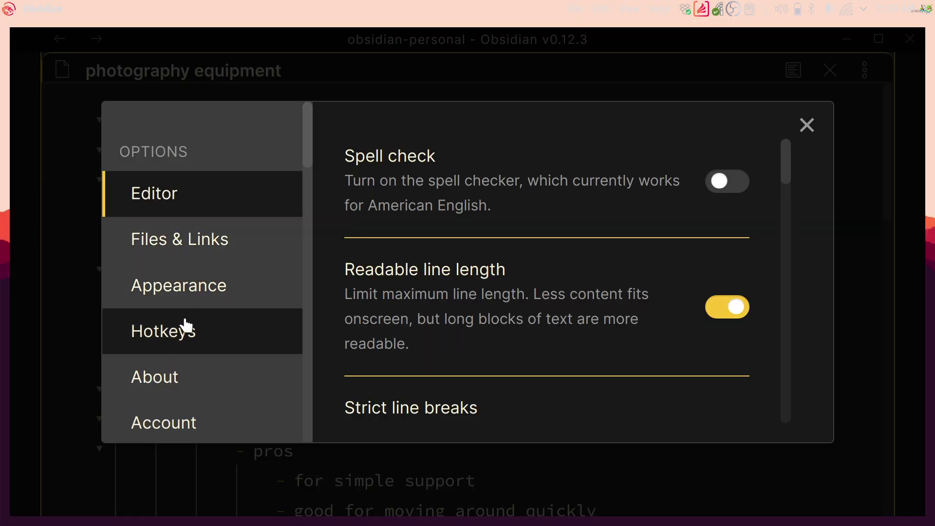
- Switch on 'Improve the style of your lists' in the Outliner plugin settings
key(Escape)
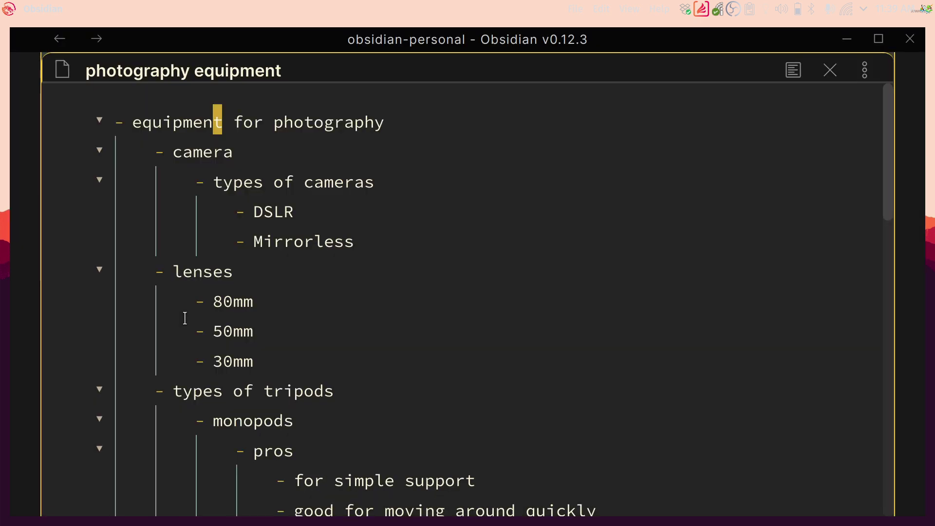
click(27, 479)
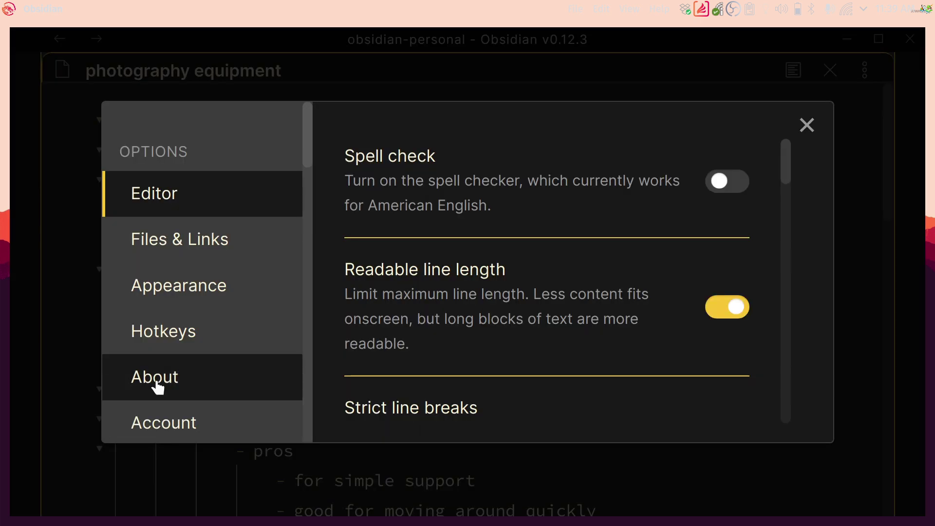
scroll(156, 389, down, 20)
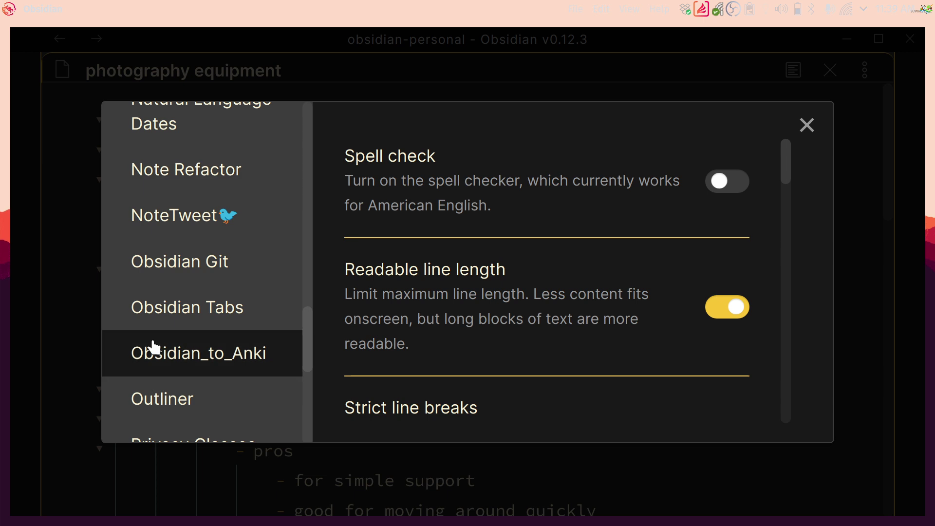
scroll(153, 332, down, 3)
click(203, 286)
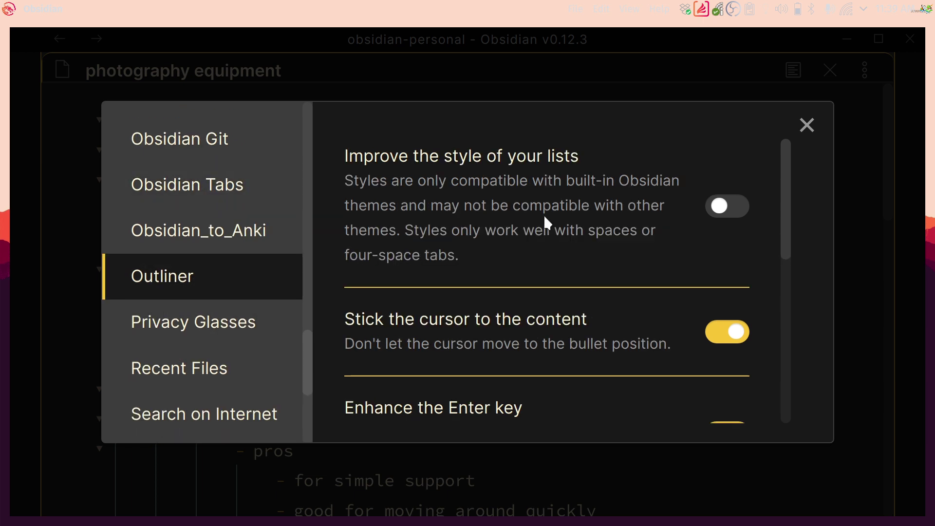
click(727, 206)
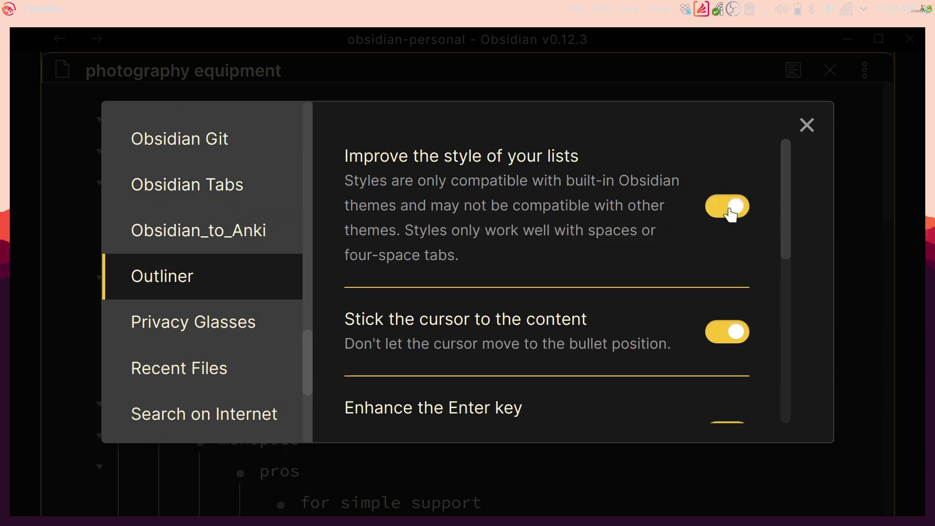
key(Escape)
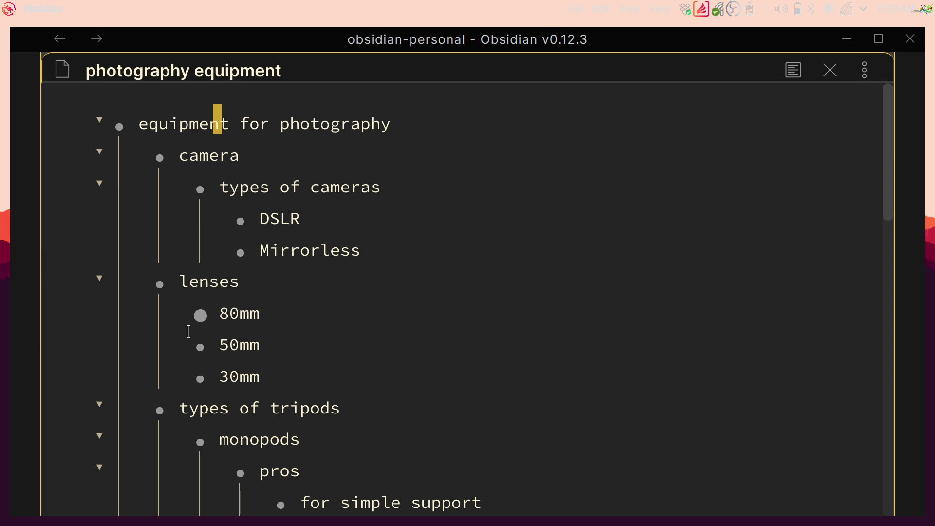
- Zoom into the pocket tripod item, then zoom back out to the whole note via breadcrumbs
scroll(194, 332, down, 12)
click(199, 291)
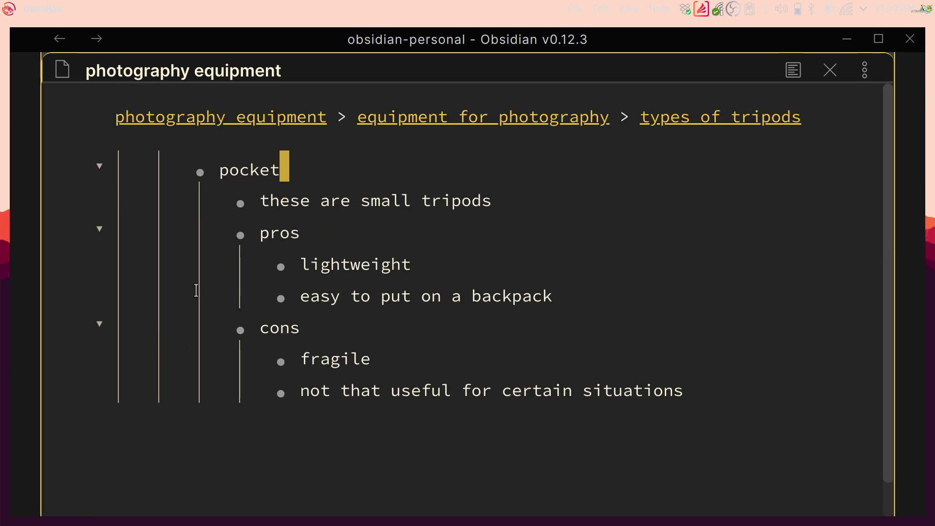
click(417, 122)
click(317, 119)
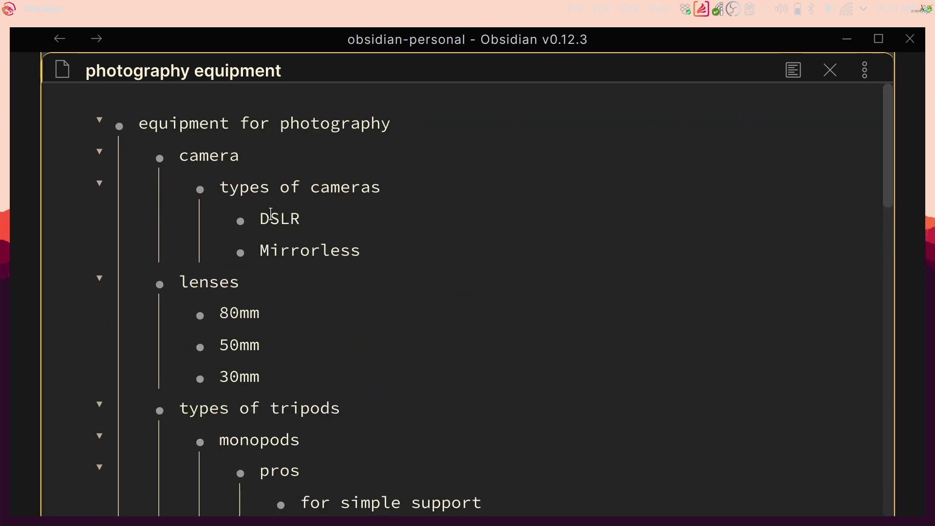
- Turn off 'Improve the style of your lists' in the Outliner settings
key(ctrl+comma)
scroll(153, 315, down, 15)
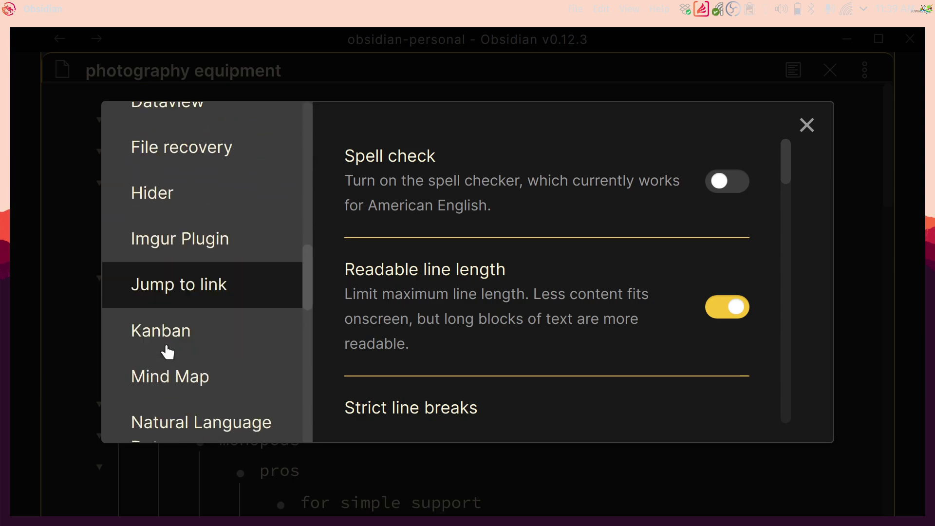
scroll(171, 338, down, 6)
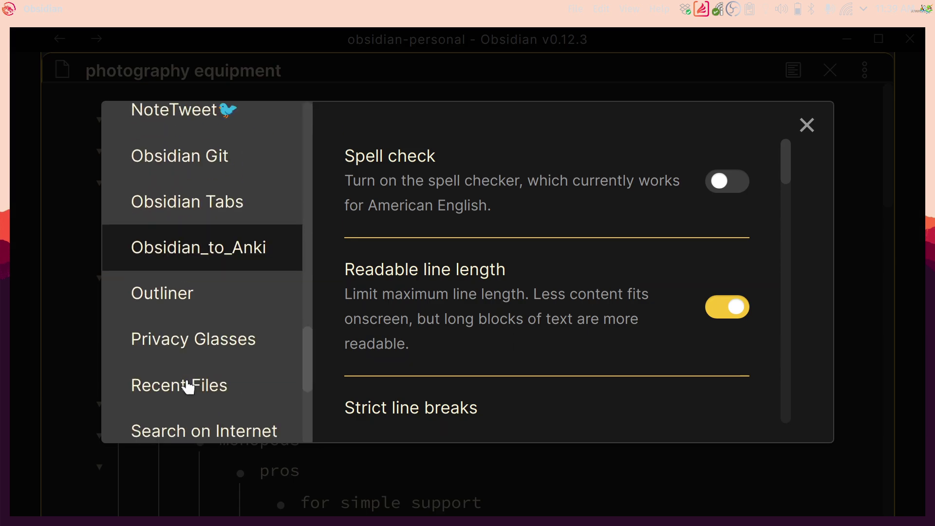
click(188, 313)
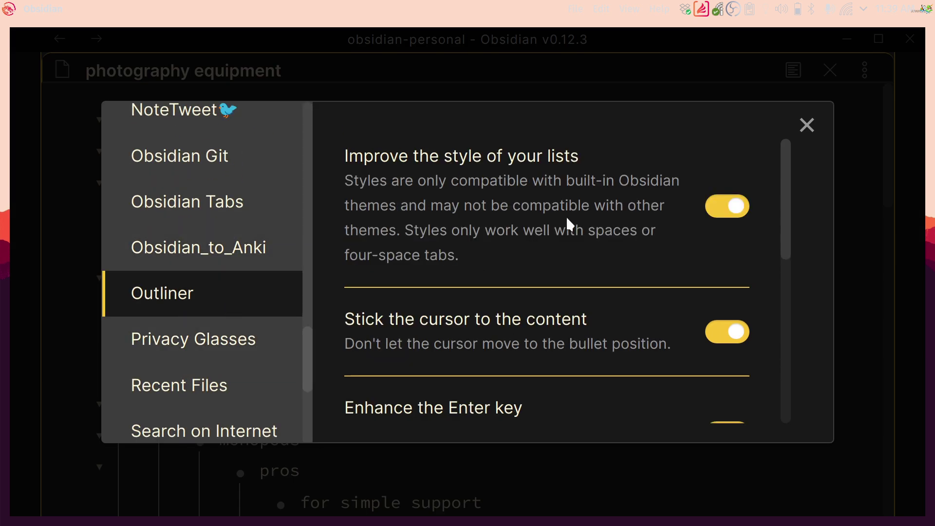
click(714, 209)
key(Escape)
scroll(170, 276, down, 5)
scroll(167, 308, up, 5)
scroll(183, 337, down, 5)
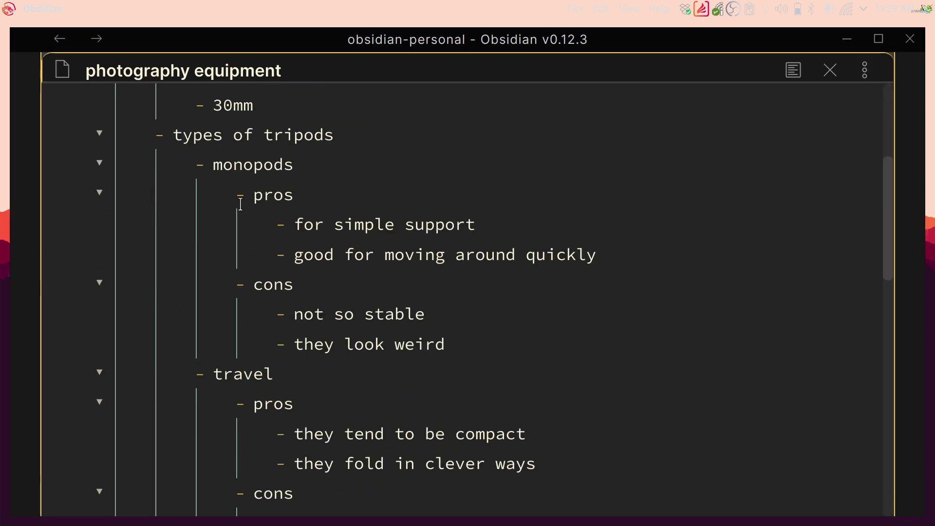
scroll(241, 210, down, 2)
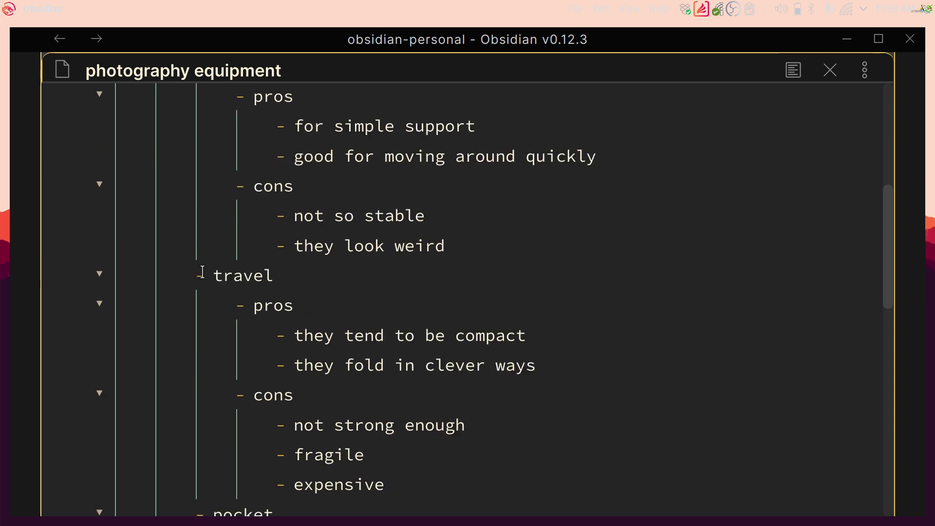
click(199, 277)
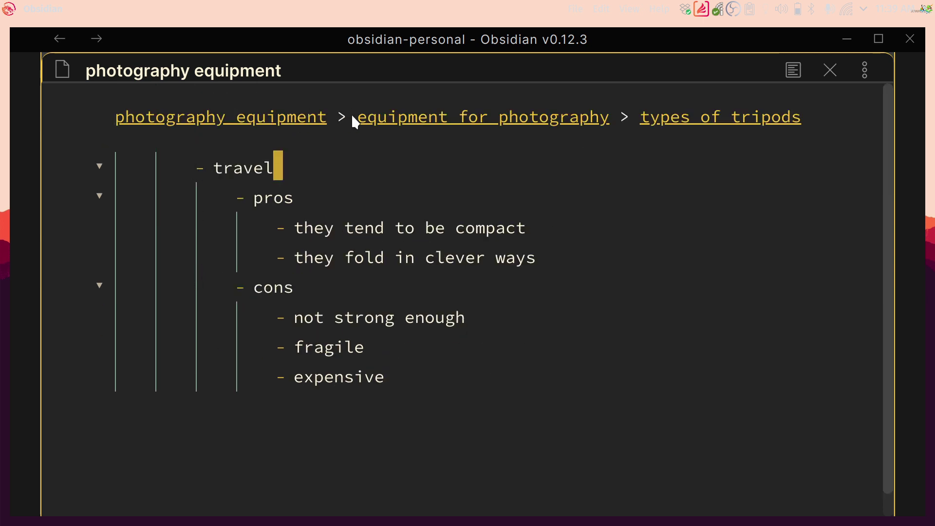
click(385, 119)
click(157, 204)
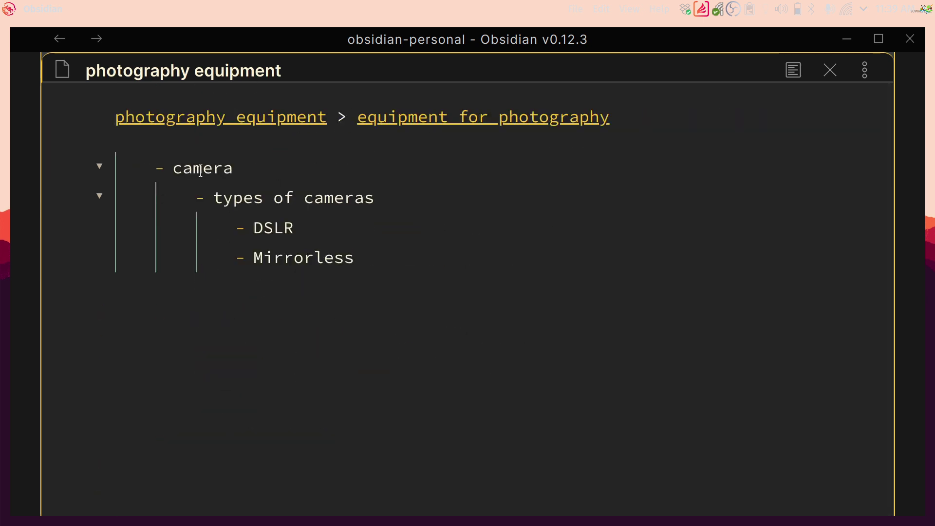
click(294, 123)
scroll(252, 301, down, 15)
scroll(252, 301, up, 8)
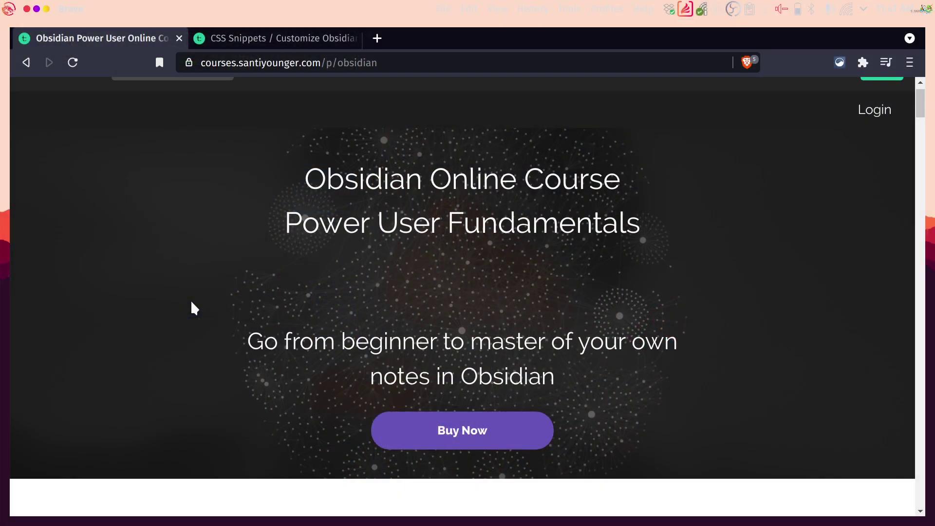
scroll(211, 301, down, 2)
scroll(217, 353, down, 12)
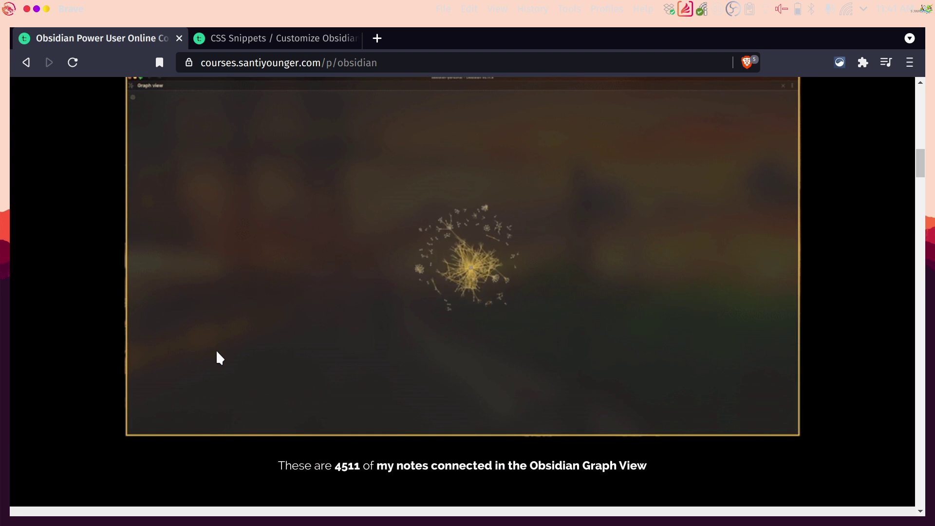
key(alt+Tab)
scroll(219, 285, up, 6)
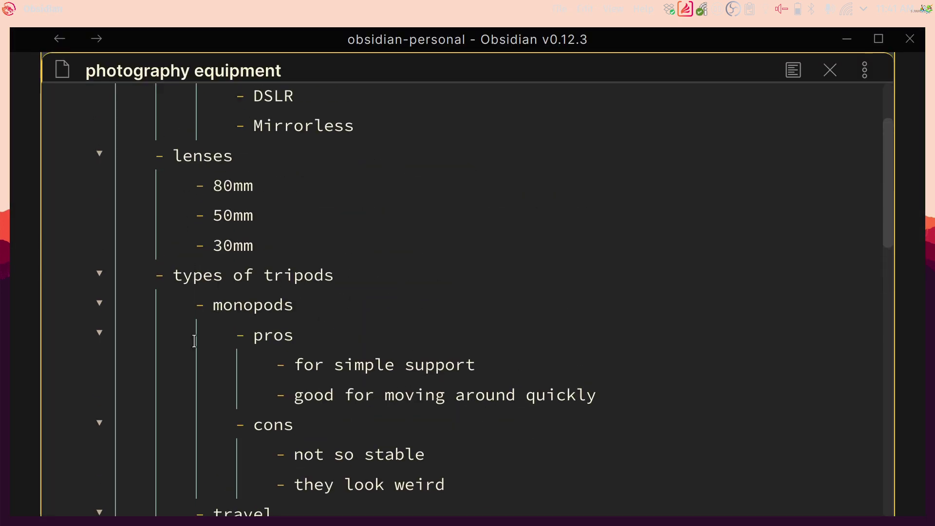
key(alt+Tab)
scroll(272, 320, down, 15)
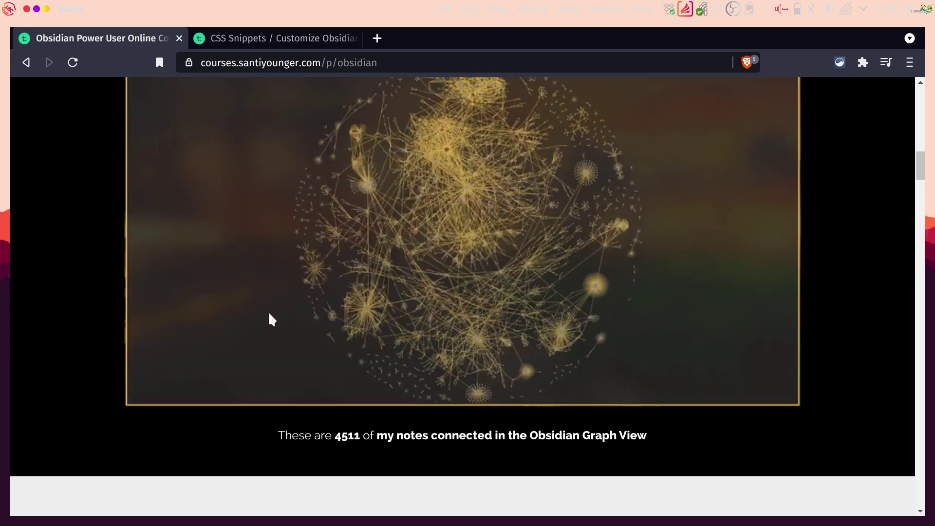
scroll(271, 320, down, 15)
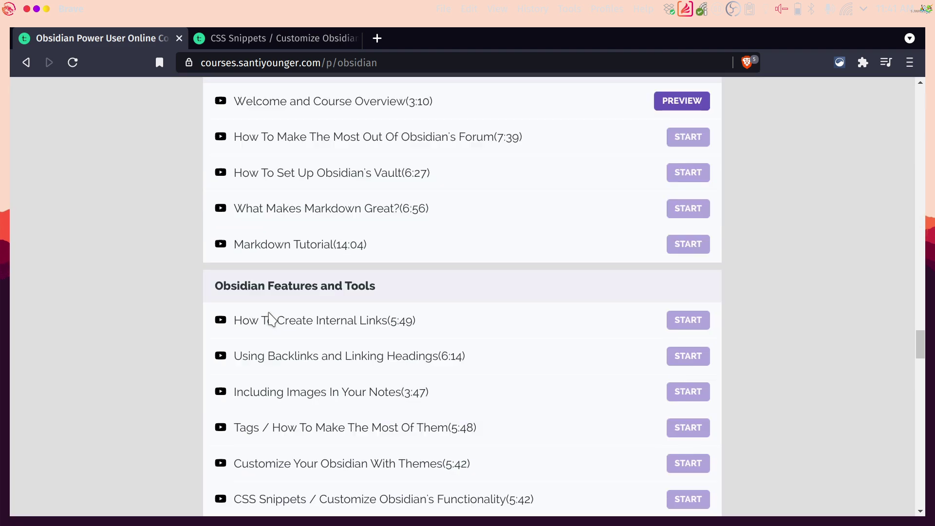
scroll(270, 320, down, 3)
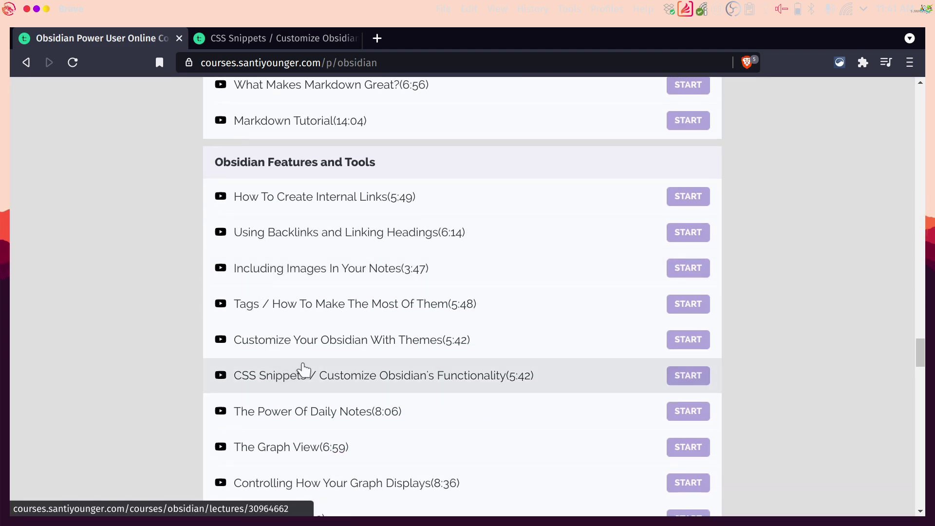
key(ctrl+Tab)
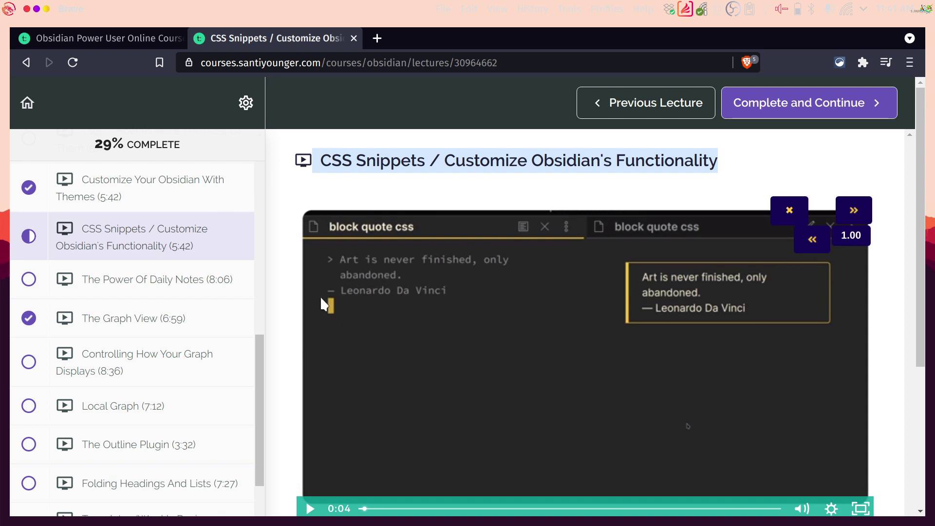
scroll(309, 332, down, 1)
scroll(309, 330, up, 1)
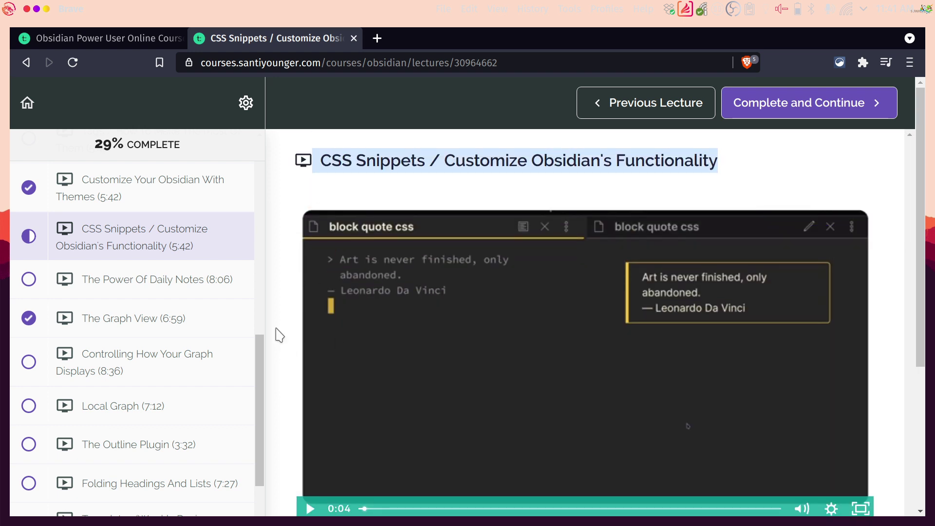
key(alt+Tab)
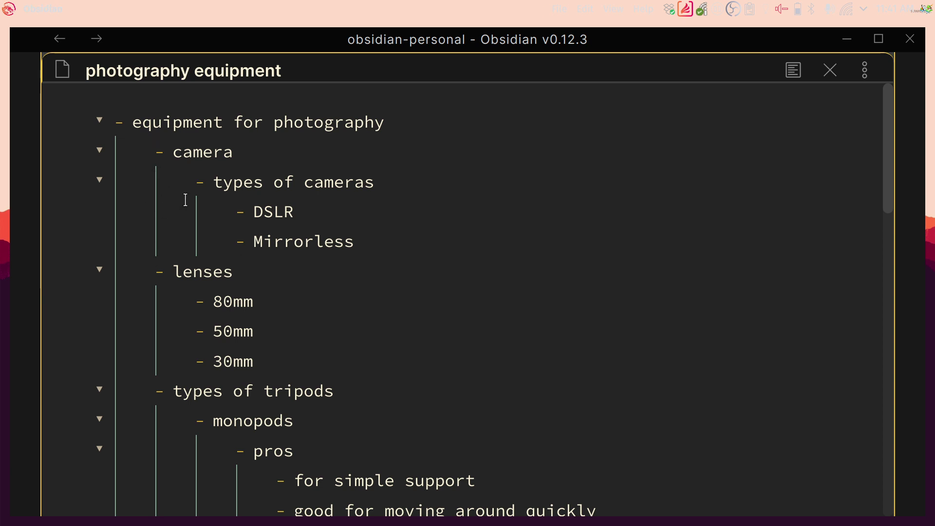
key(super)
key(Escape)
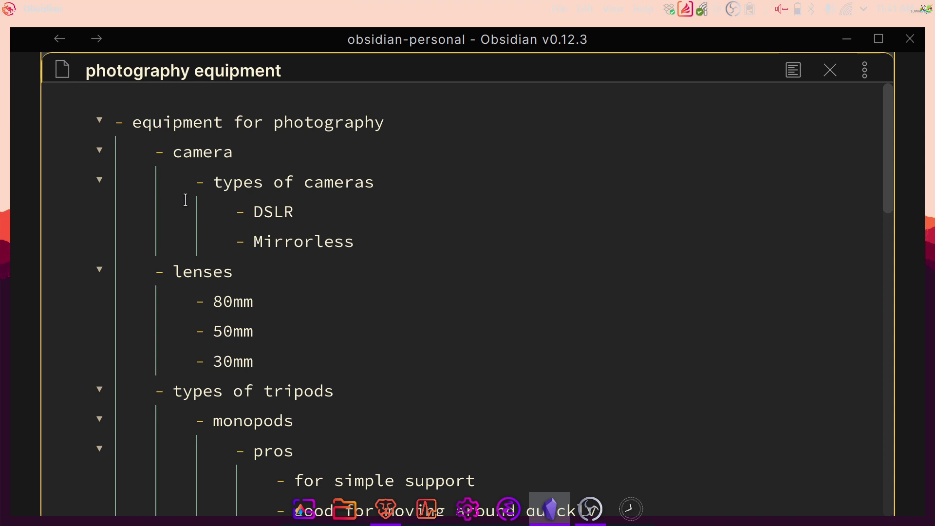
key(alt+Tab)
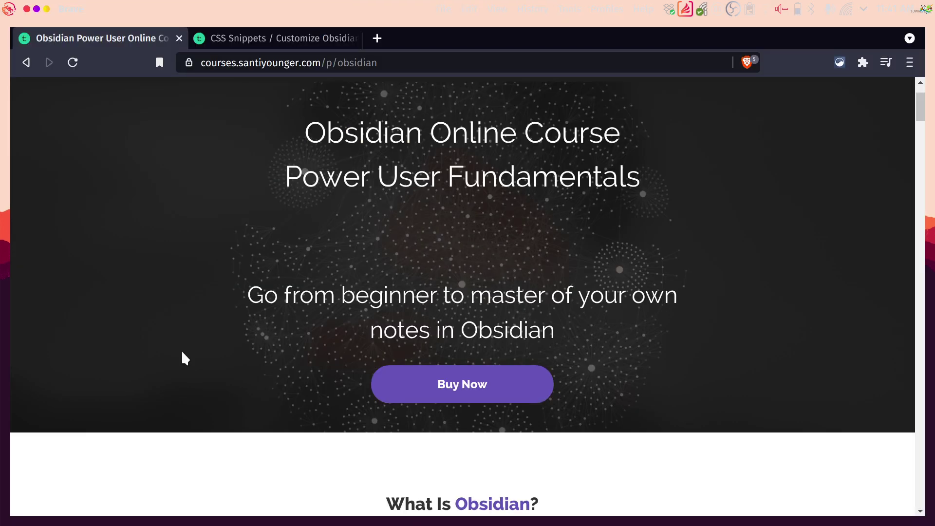